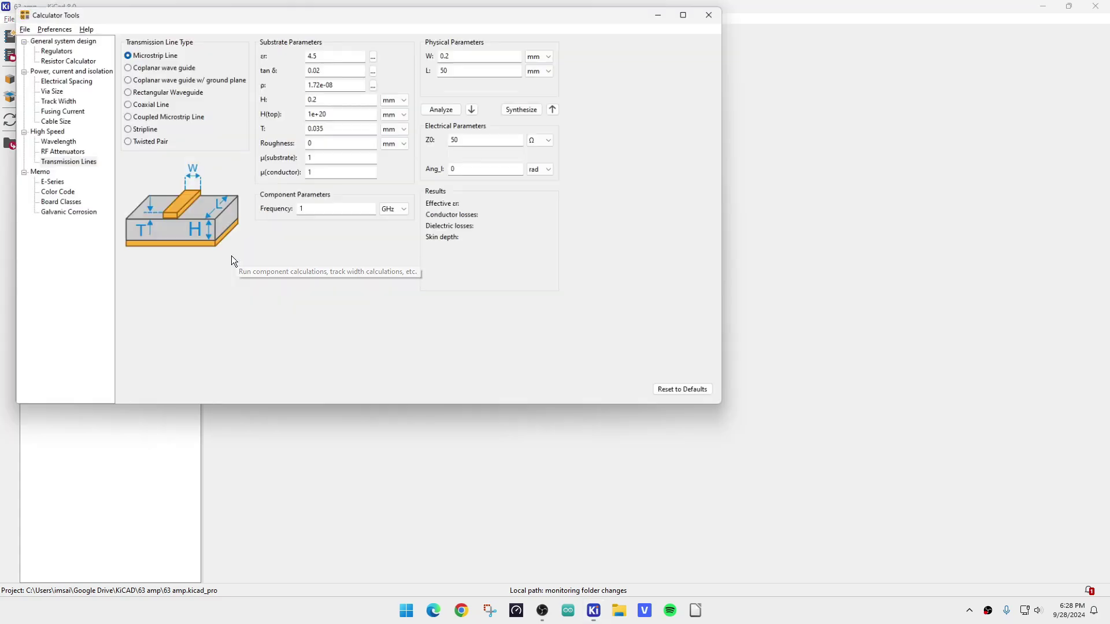
left_click(55, 48)
left_click(55, 57)
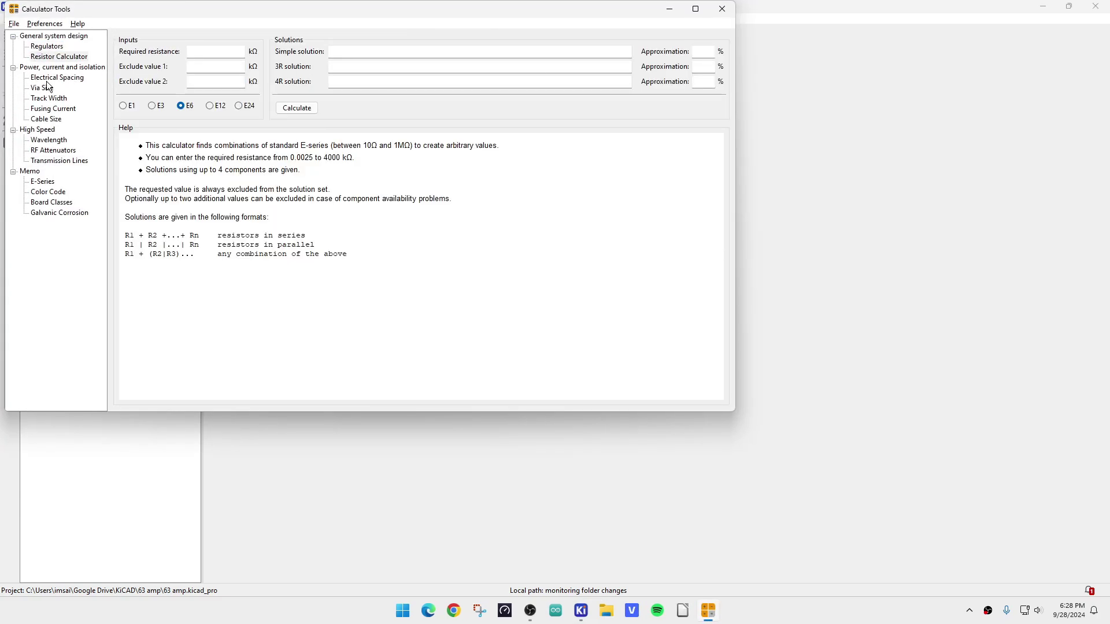
left_click(47, 80)
left_click(42, 90)
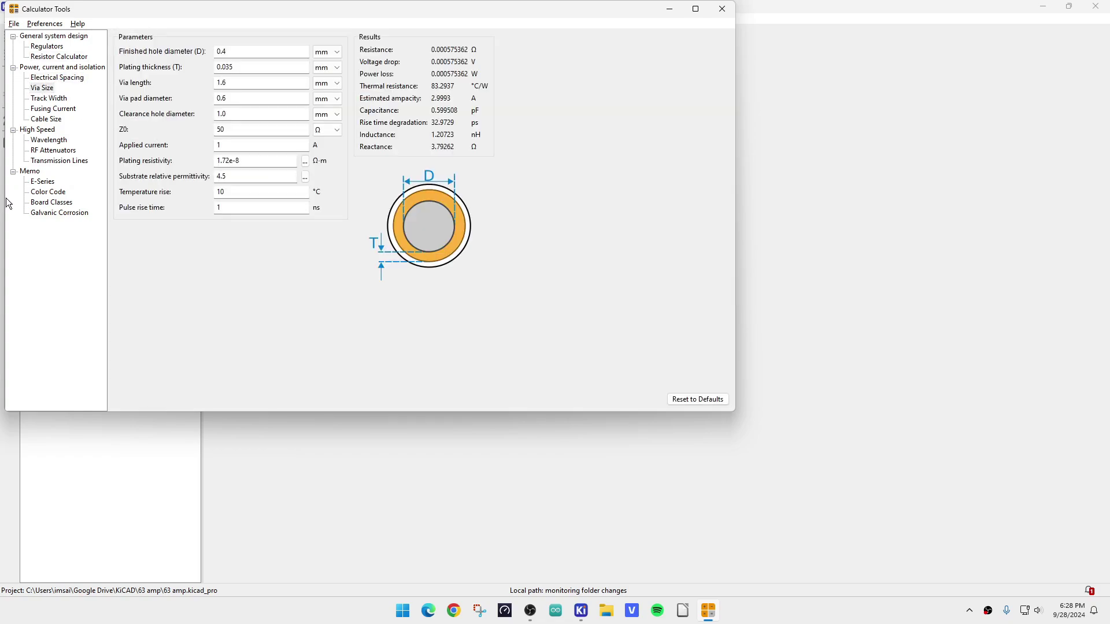
left_click(50, 152)
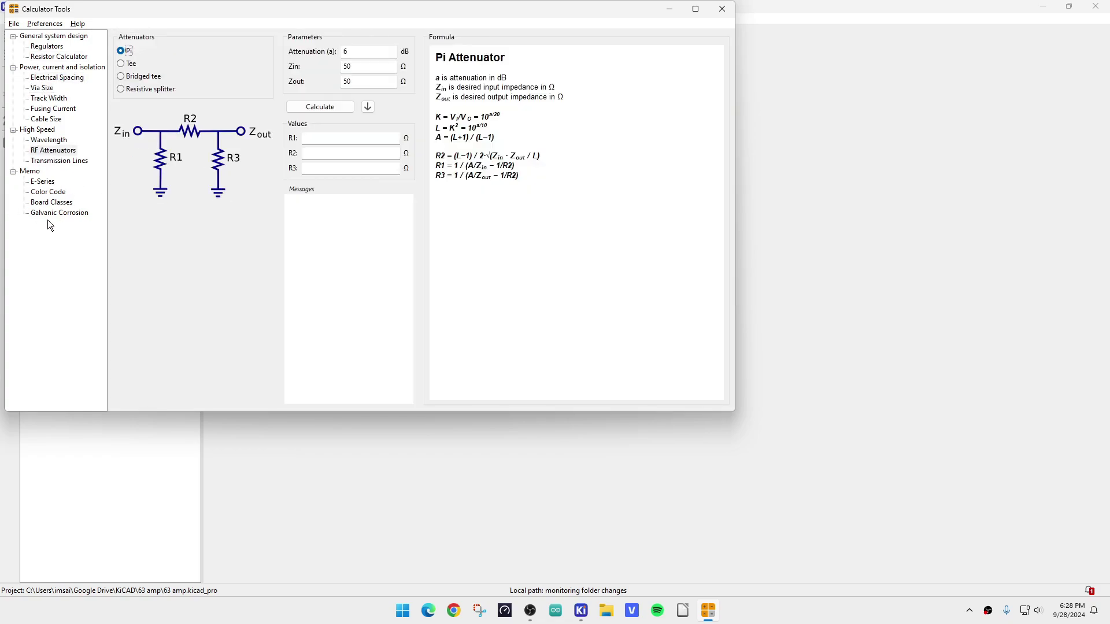
left_click(46, 194)
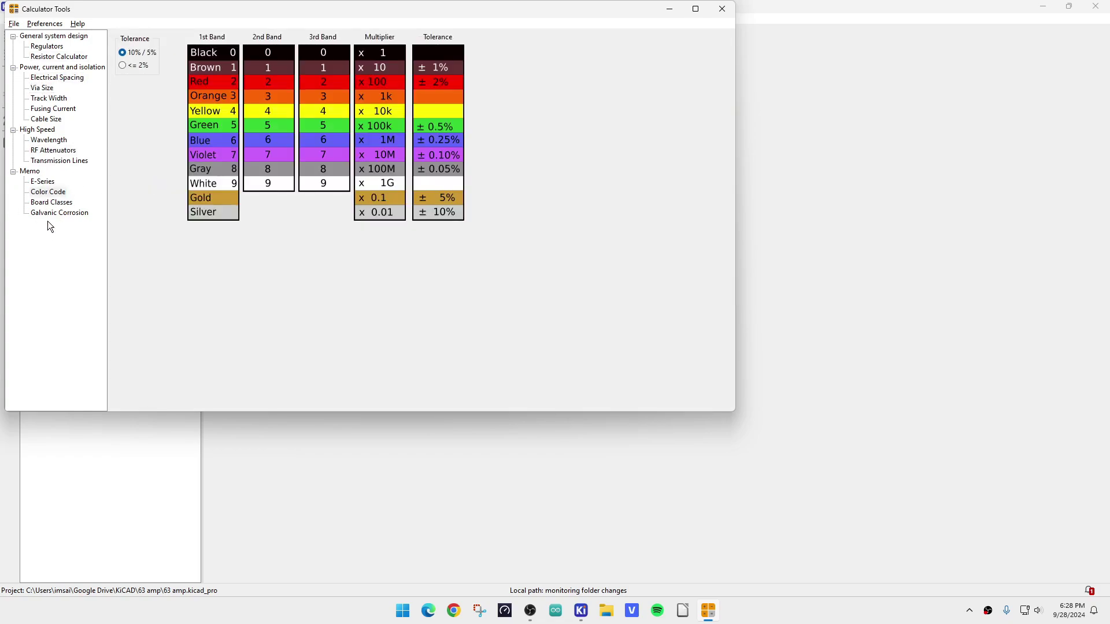
left_click(42, 162)
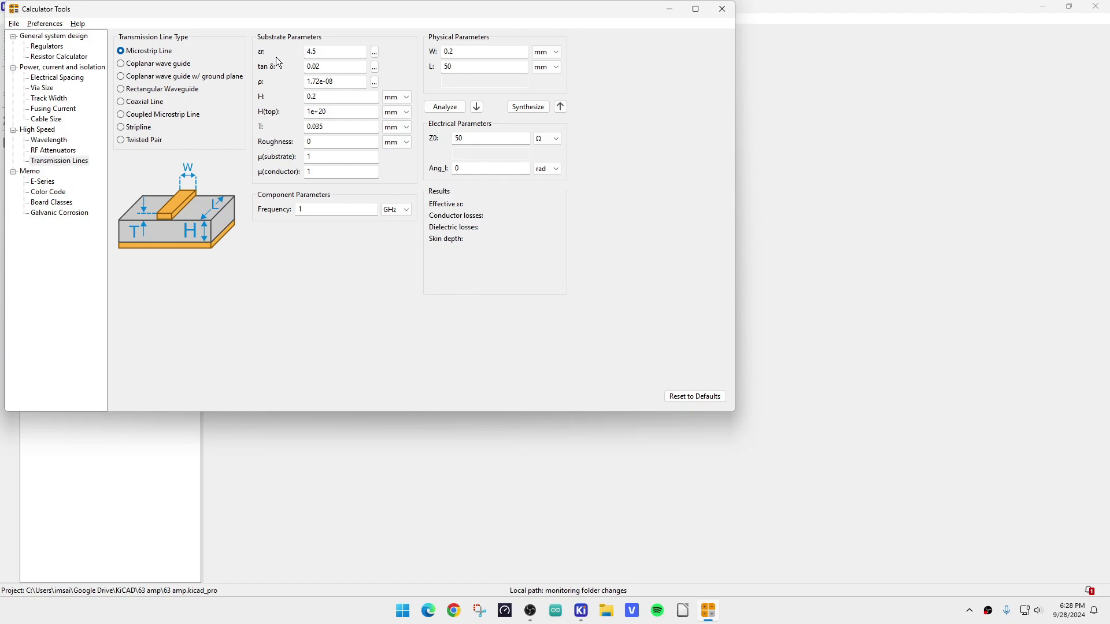
Confirm FR4's dielectric constant is 4.5 and set the microstrip frequency to 2 GHz.
left_click(375, 52)
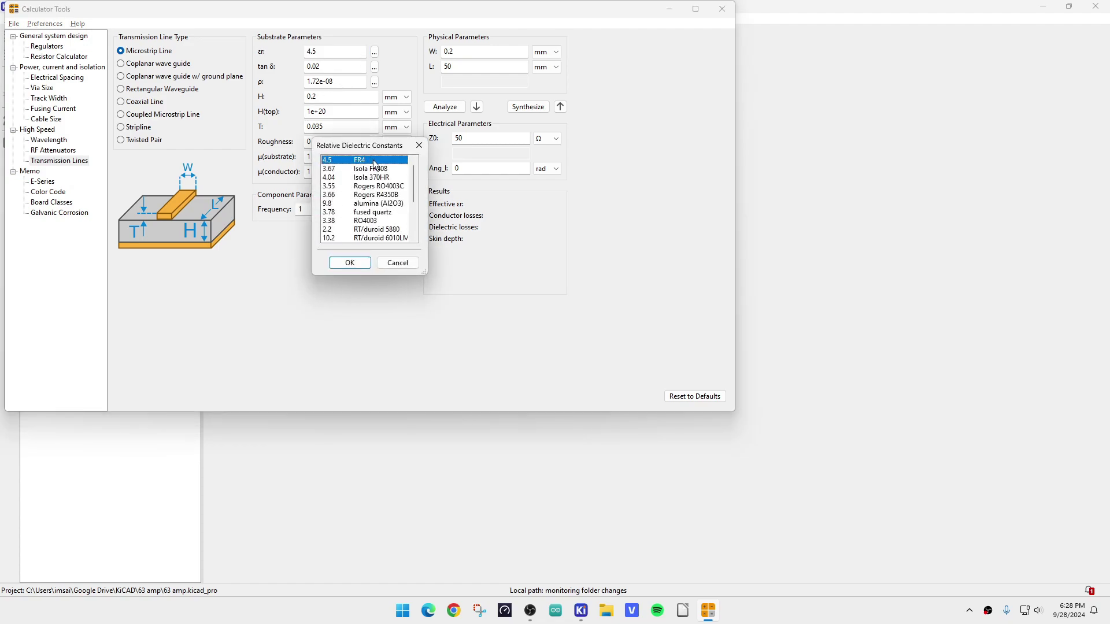
left_click(398, 264)
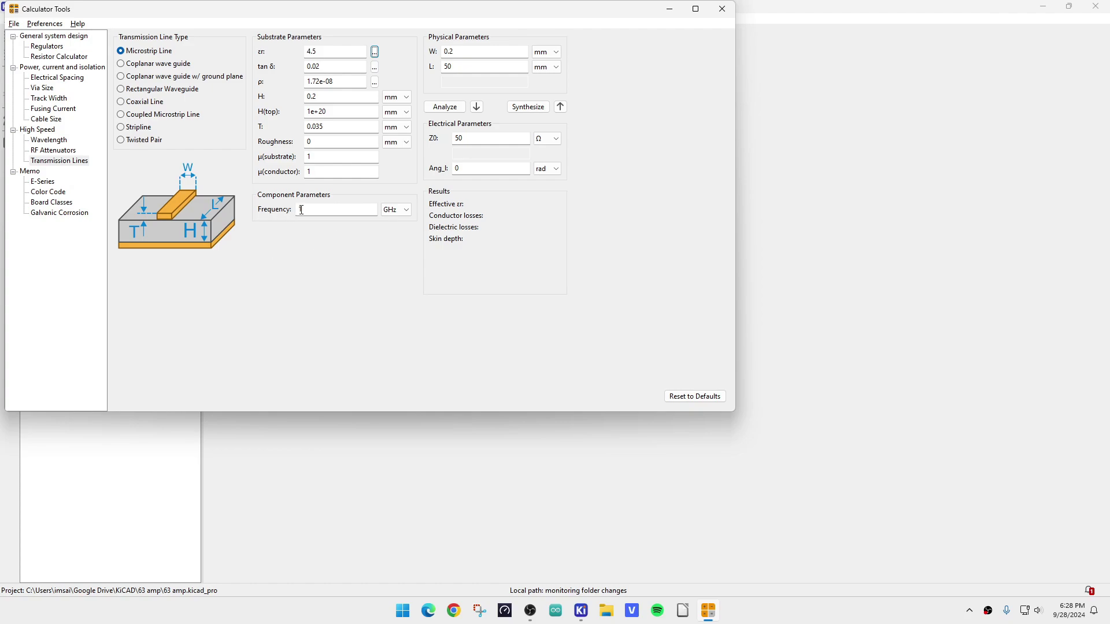
left_click(333, 209)
Set the substrate height H to 0.032 inch.
left_click(325, 99)
left_click(397, 97)
left_click(395, 144)
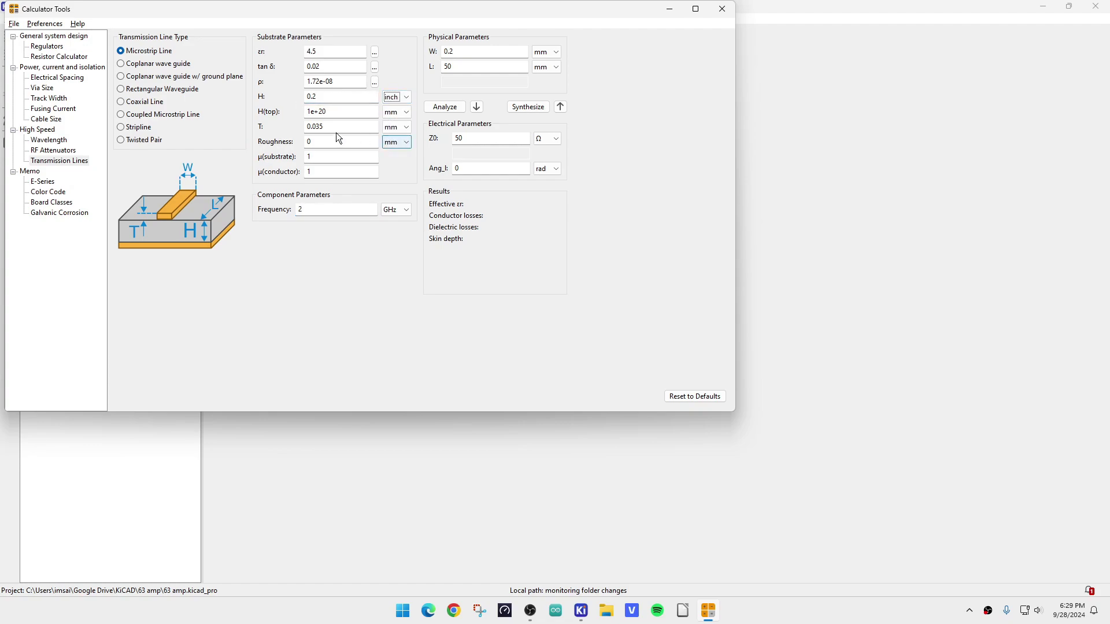
double_click(326, 99)
type(".032")
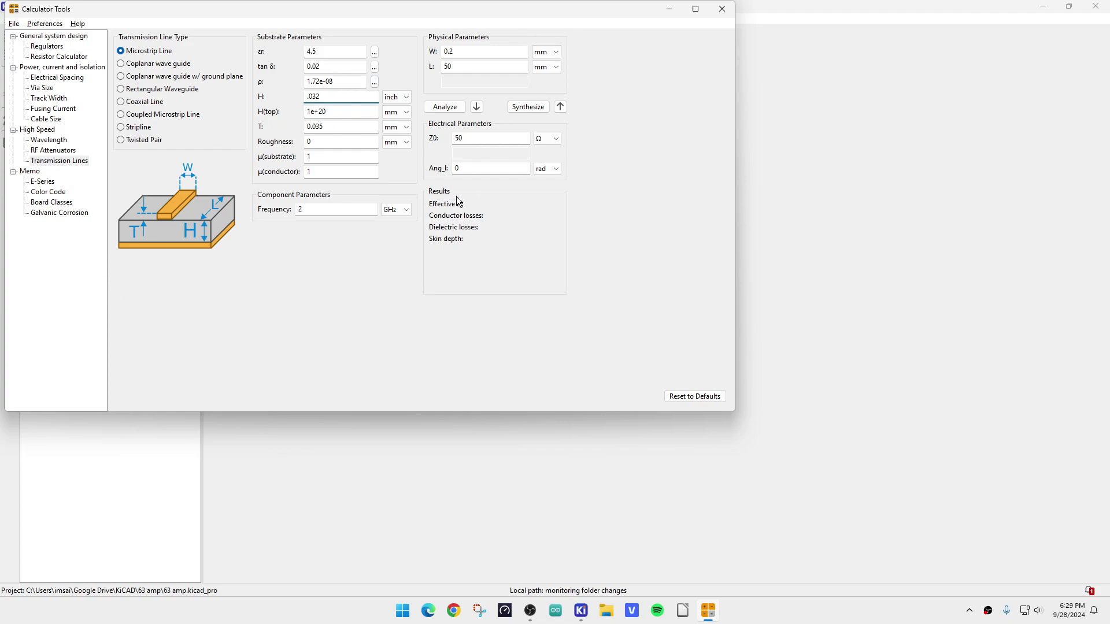
Set line length L to 20 mm and trace width W to 0.05 inch.
double_click(458, 68)
type("20")
type("50")
left_click(546, 54)
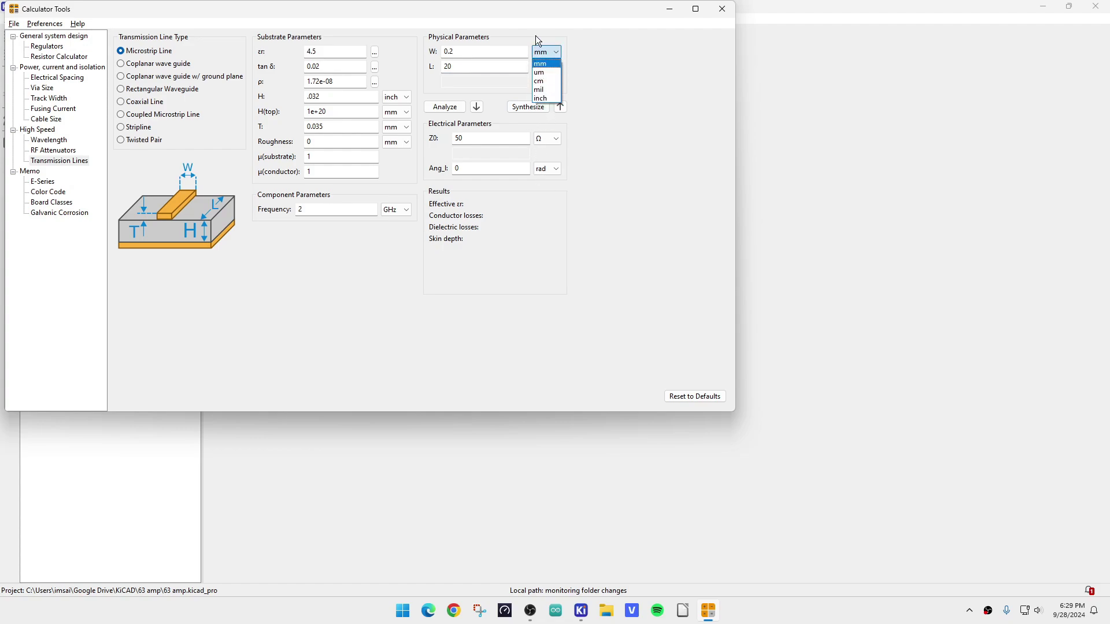
left_click(544, 98)
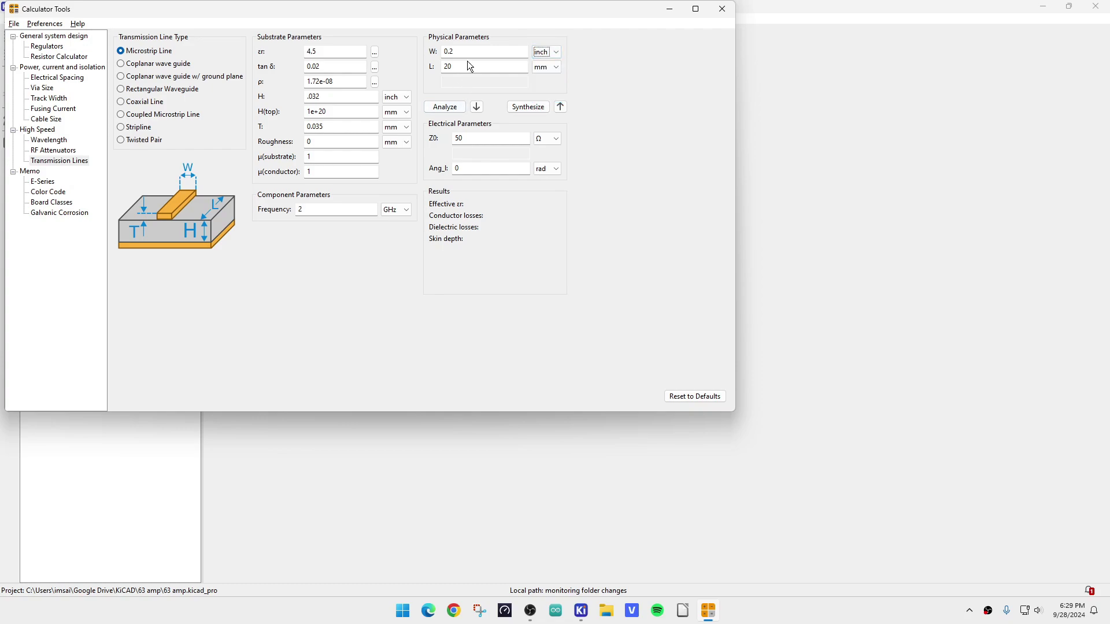
key("shift+Tab")
type(".0")
Analyze the 0.05 in trace, then synthesize the width needed for a 50 Ω impedance.
left_click(451, 109)
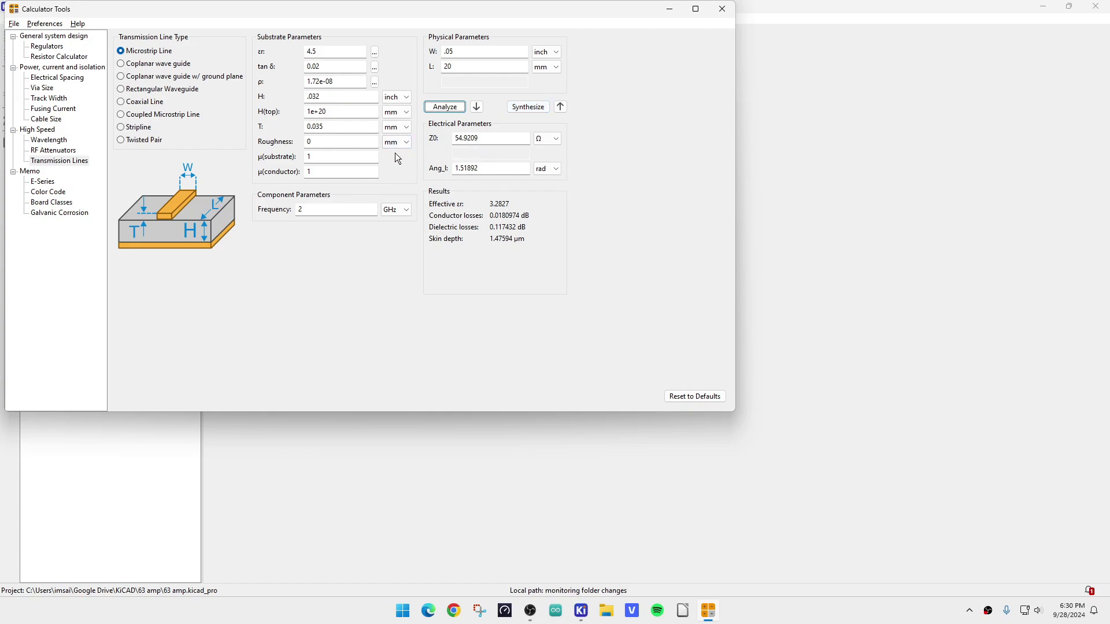
left_click_drag(487, 140, 431, 137)
type("50")
left_click(527, 107)
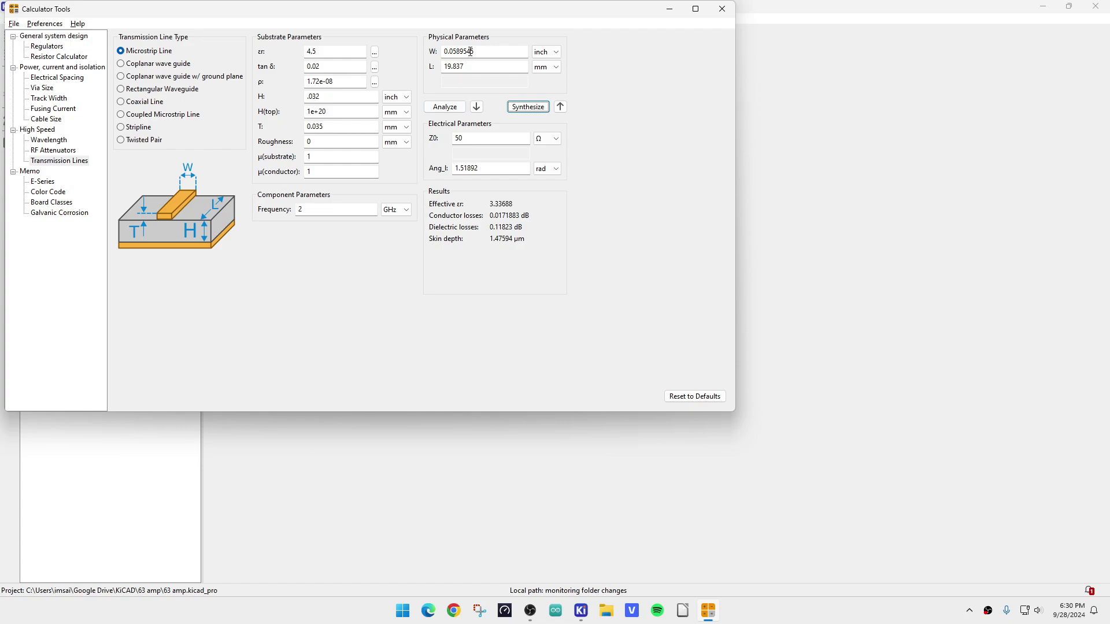
Round the width to 0.059 in and compare impedances for 0.058 in and 0.05 in widths.
left_click_drag(458, 52, 515, 49)
type("9")
left_click(442, 107)
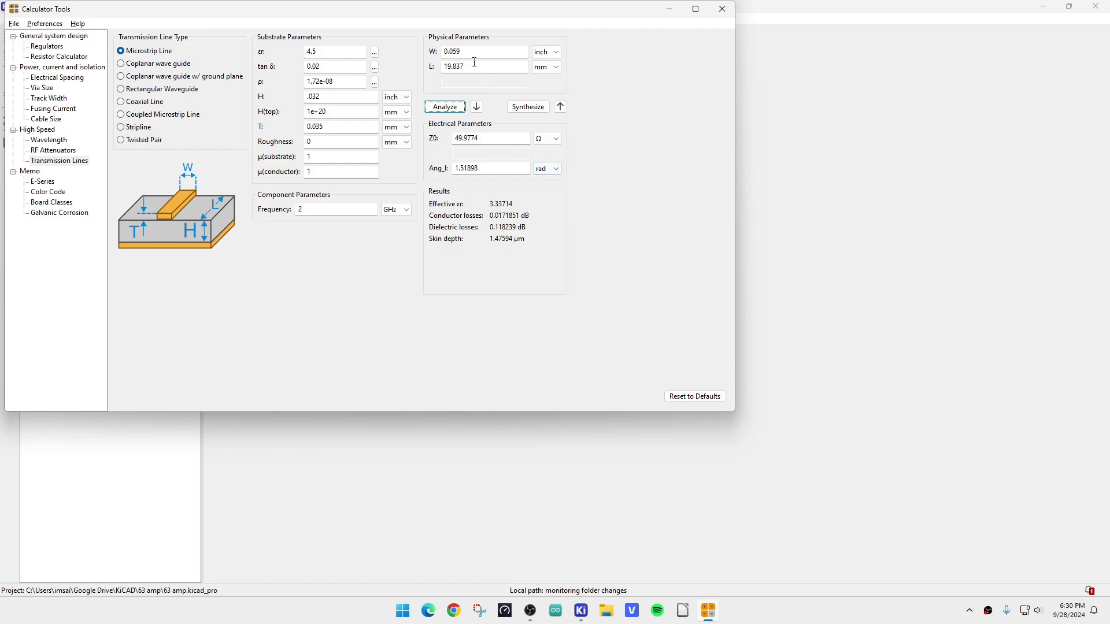
left_click_drag(454, 54, 493, 48)
left_click(449, 106)
left_click_drag(455, 54, 476, 49)
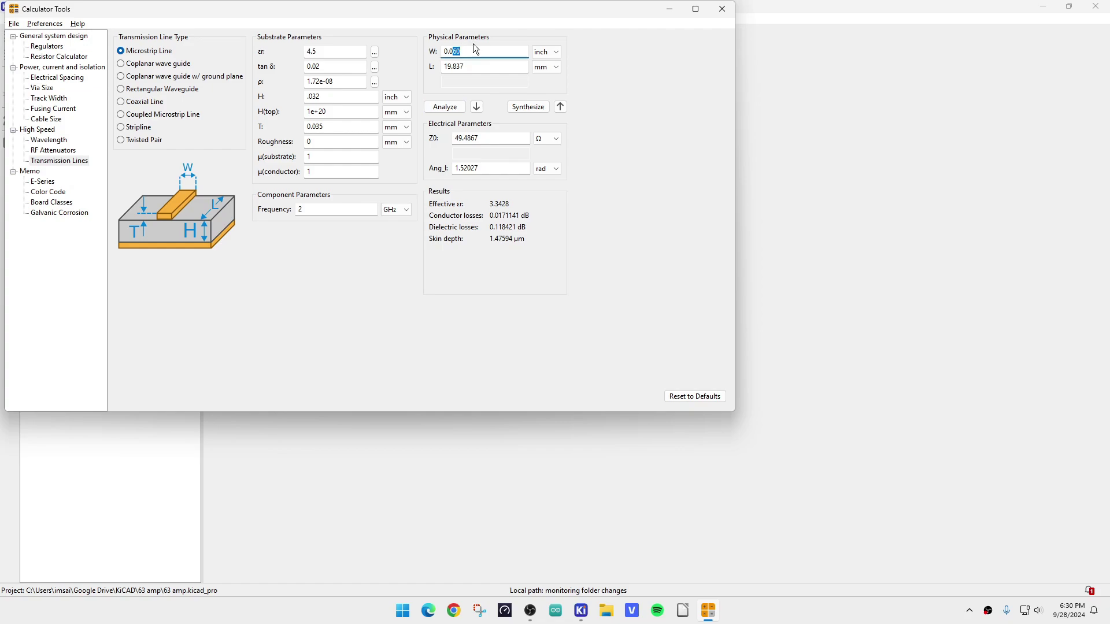
type("58")
left_click(446, 107)
left_click_drag(452, 53, 470, 50)
type(".057")
left_click(449, 105)
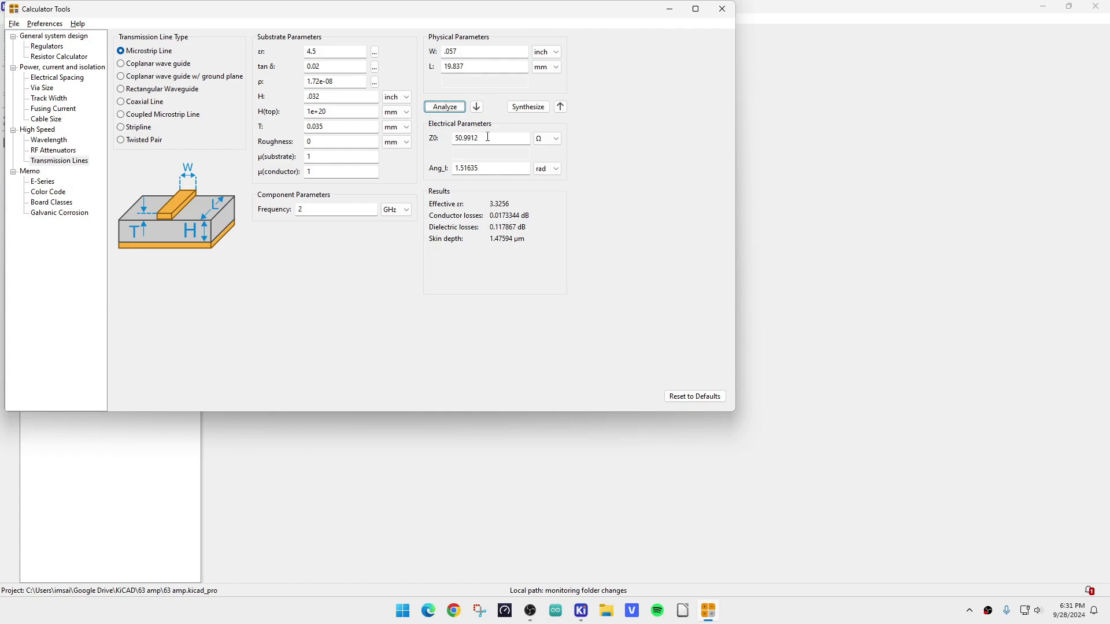
Re-synthesize for 50 Ω, verify the impedance at 0.059 in width, and close the calculator.
left_click_drag(488, 138, 440, 142)
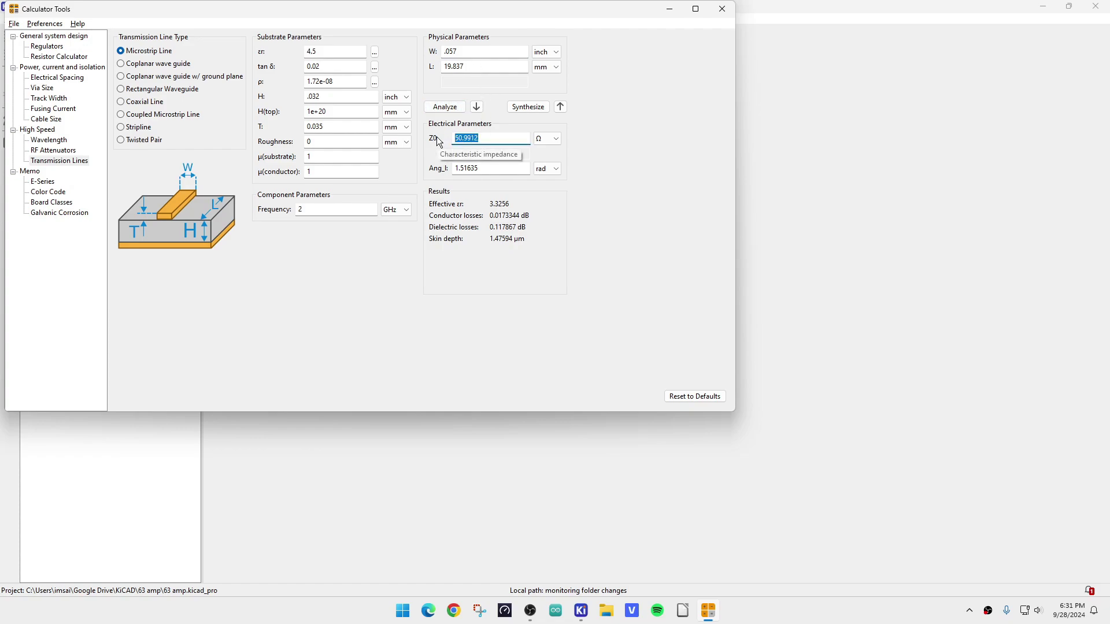
type("50")
left_click(532, 108)
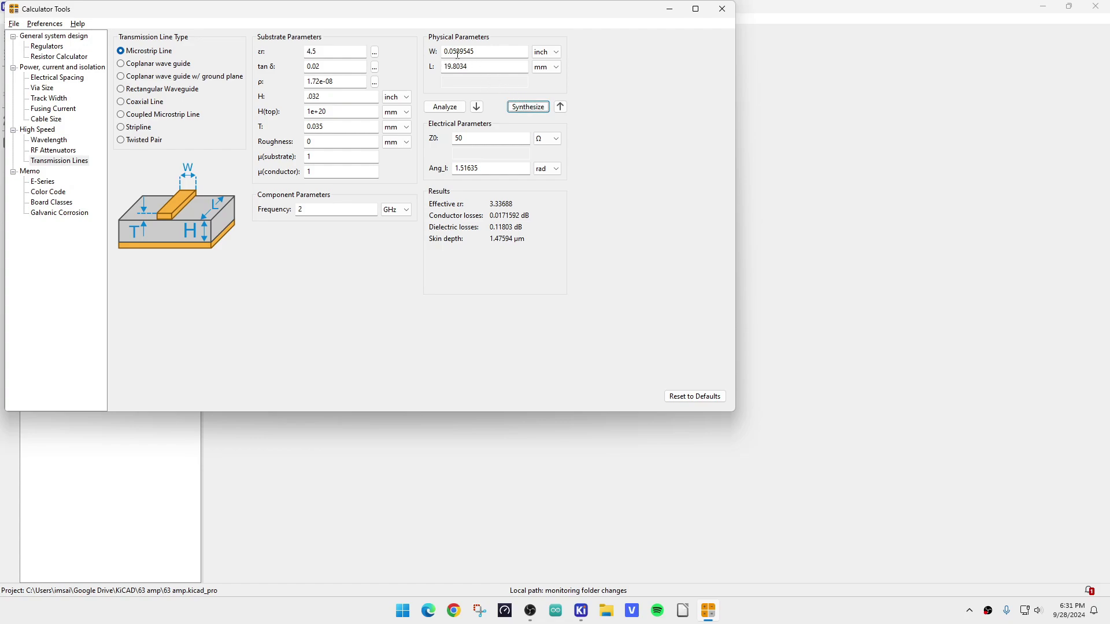
left_click_drag(475, 51, 433, 46)
type(".059")
left_click(451, 110)
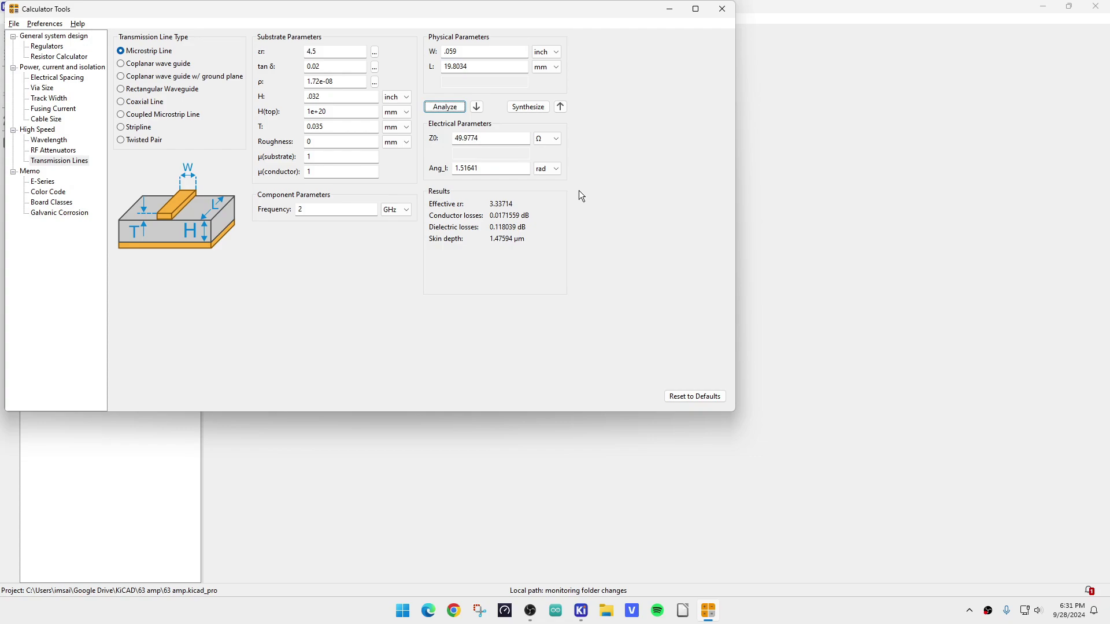
left_click(722, 9)
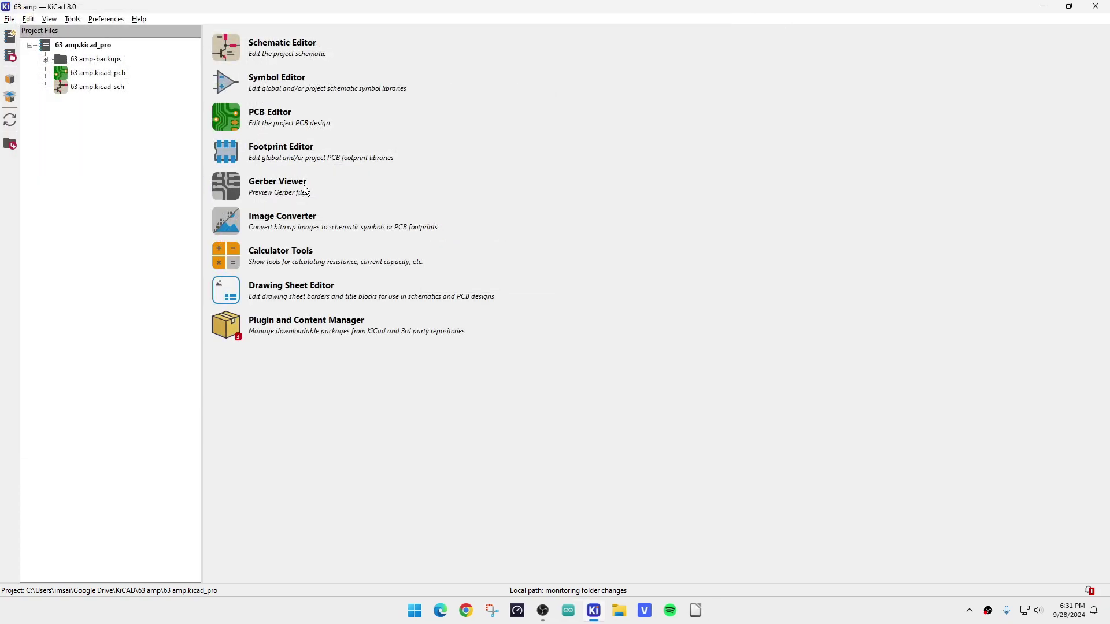
Open 63 amp.kicad_pcb from the project tree in the PCB Editor.
left_click(76, 80)
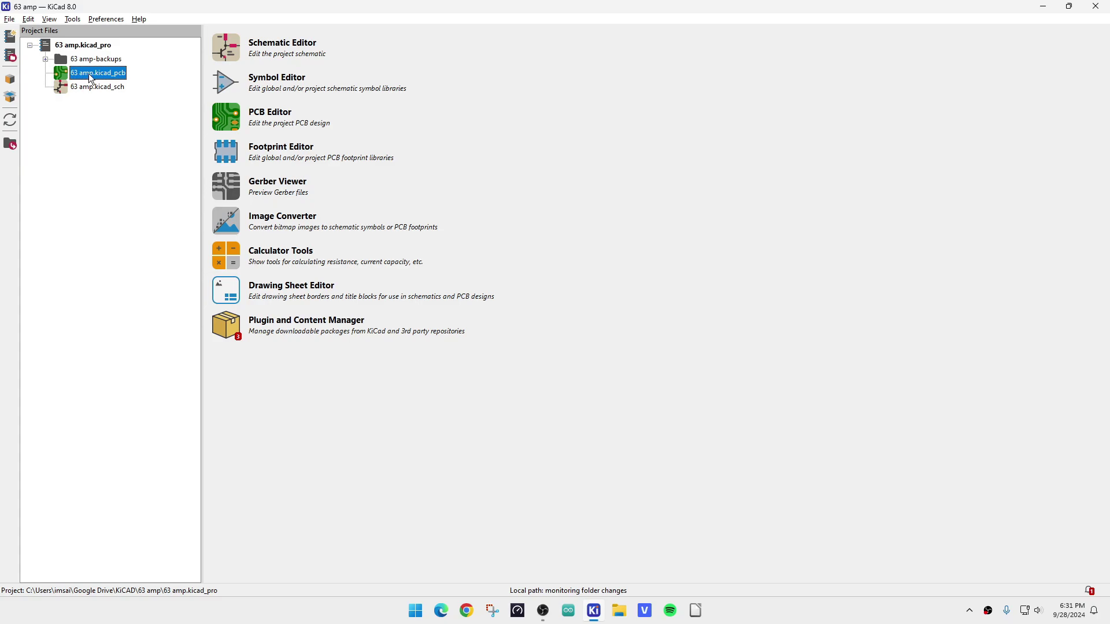
double_click(90, 78)
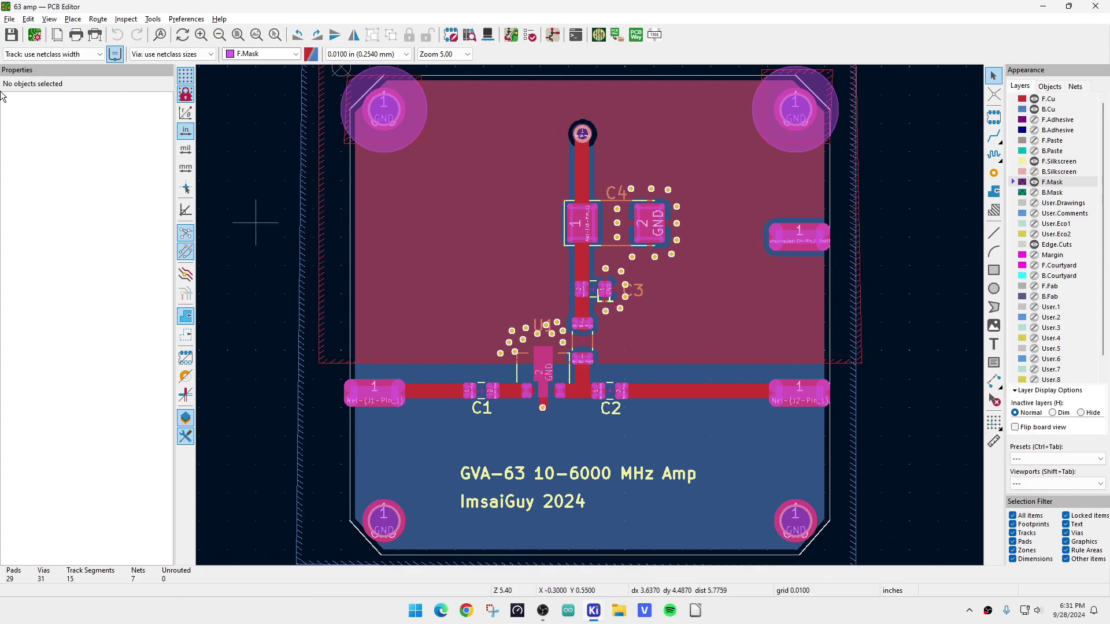
Add a 0.059 in track width to the board's pre-defined sizes in Board Setup.
left_click(50, 53)
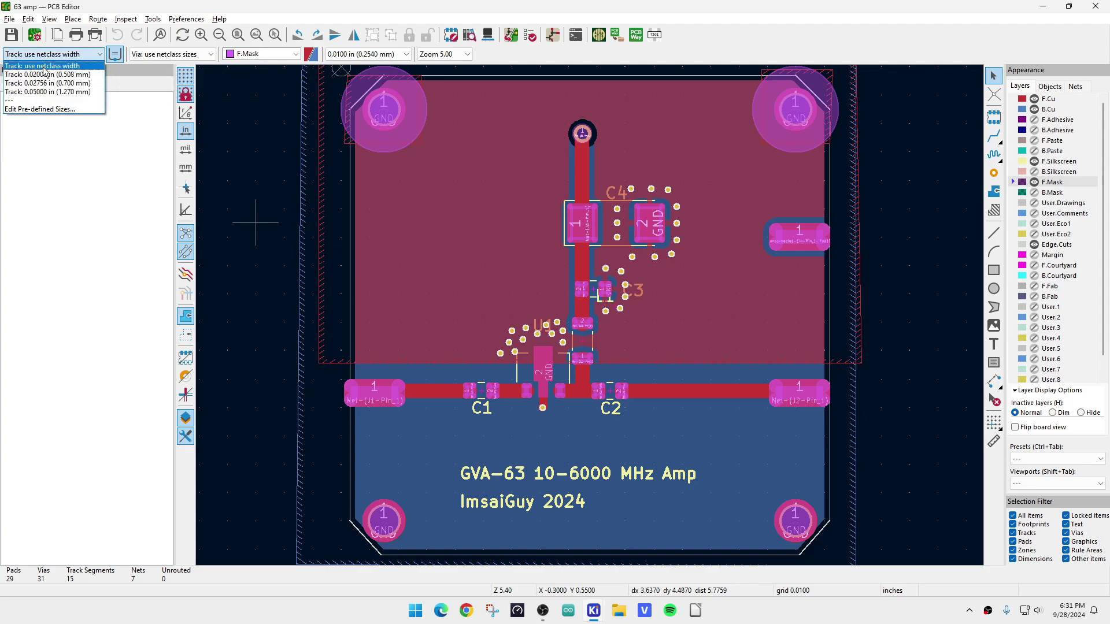
left_click(40, 109)
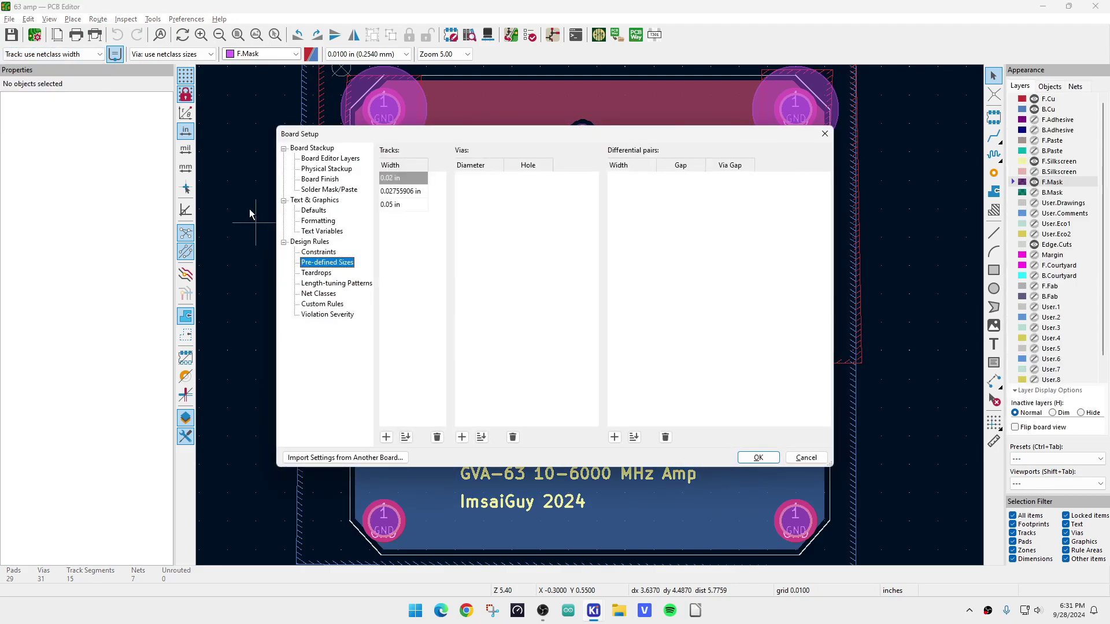
left_click(386, 437)
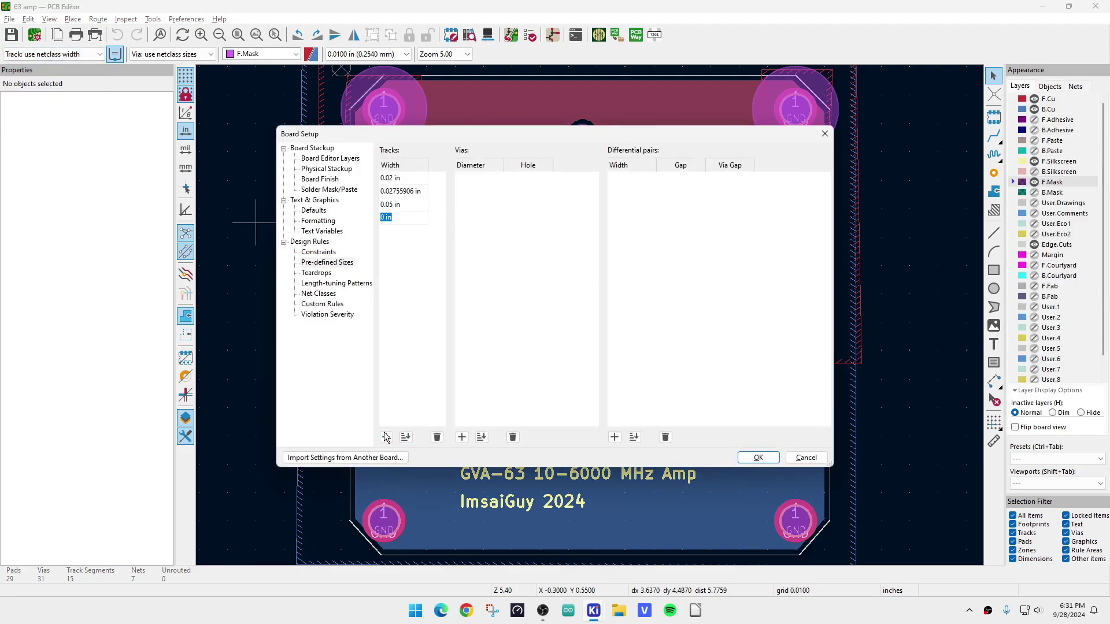
type(".059")
key("Return")
left_click(759, 458)
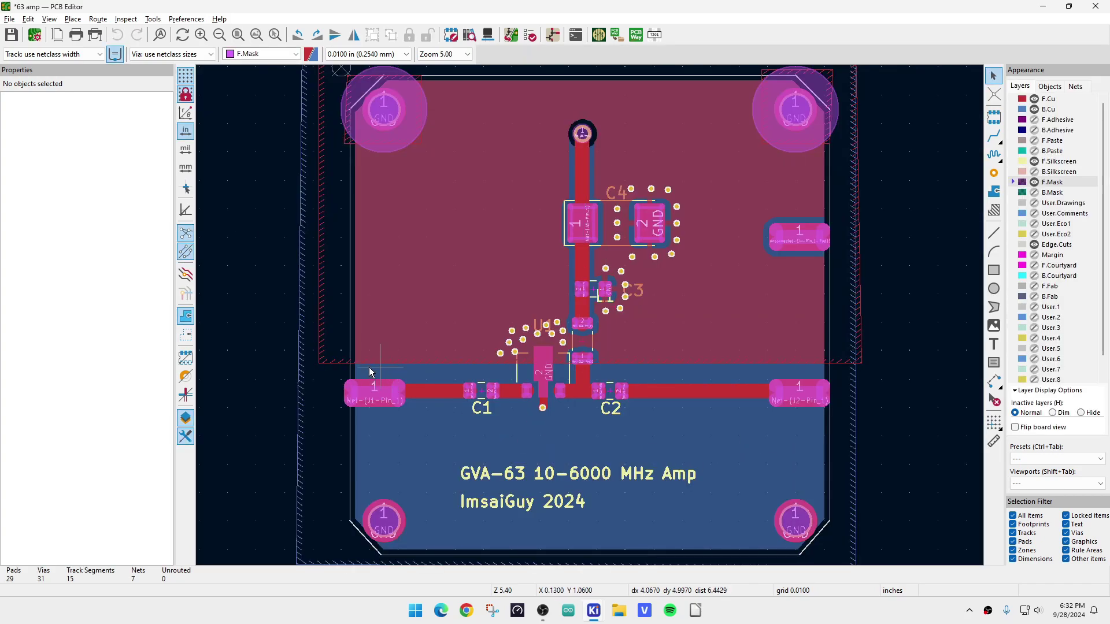
Try box-selecting items along the J1–C1–C2 signal row, then clear the selection.
left_click_drag(357, 341, 828, 417)
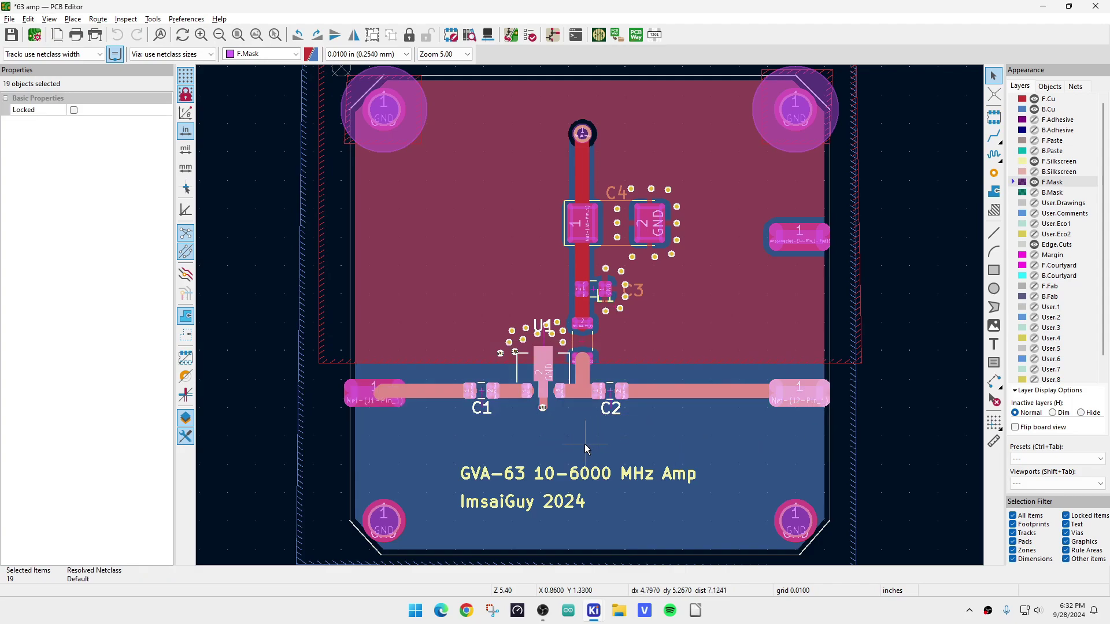
left_click(544, 407)
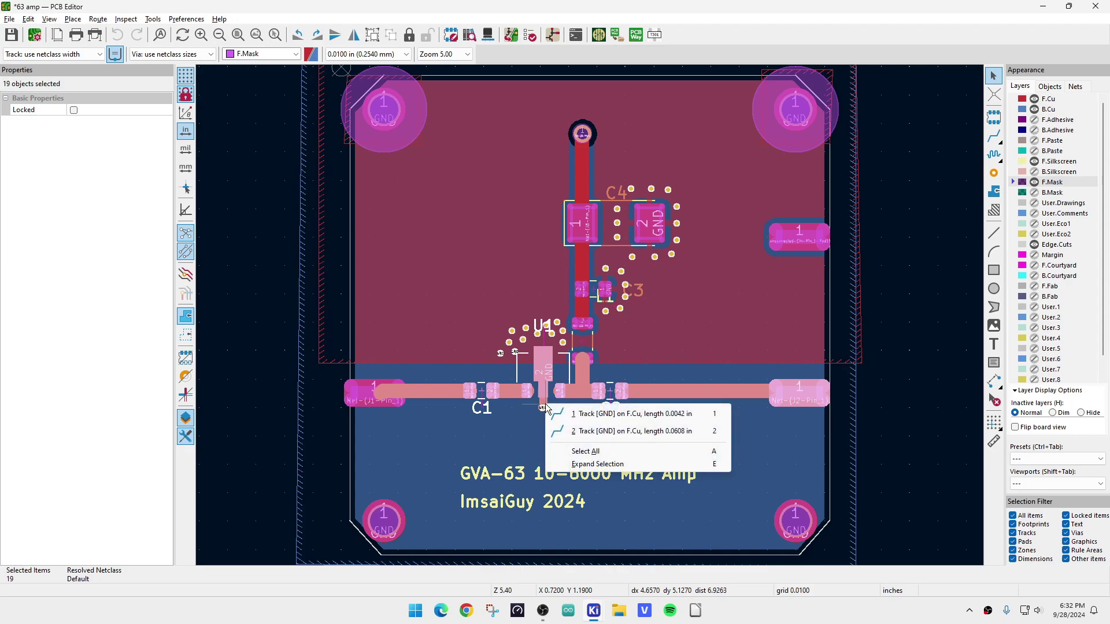
key("Escape")
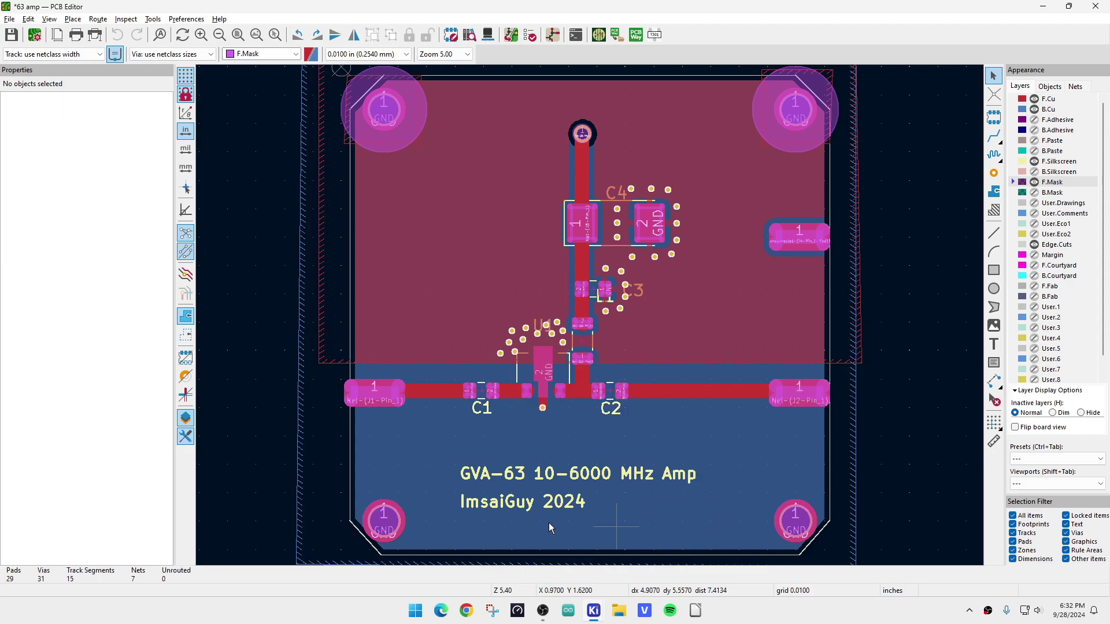
left_click_drag(333, 340, 536, 431)
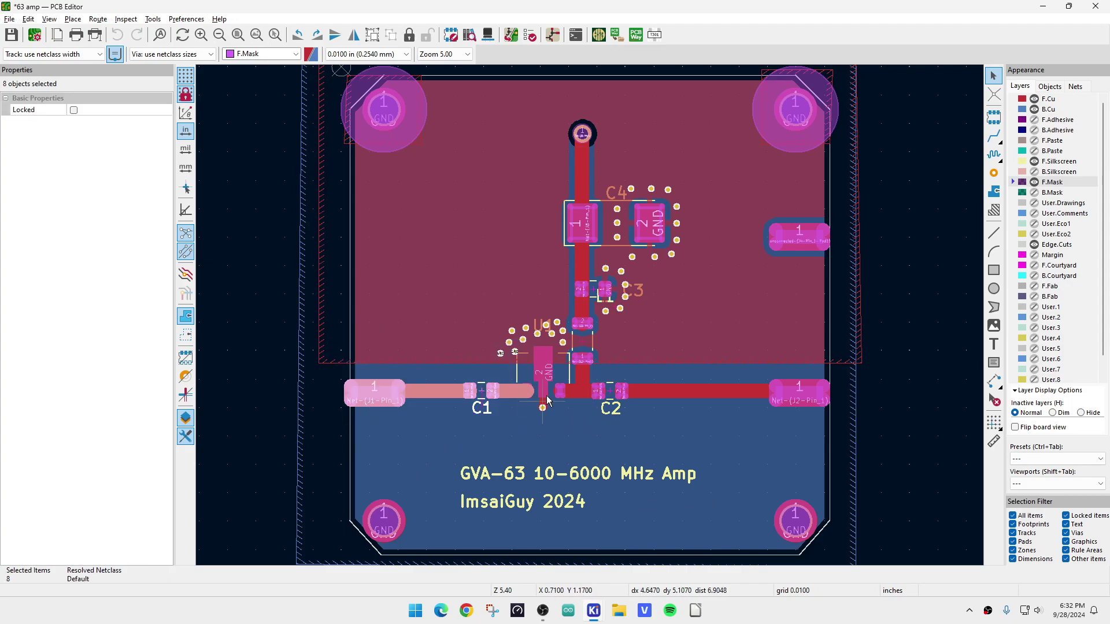
left_click(448, 346)
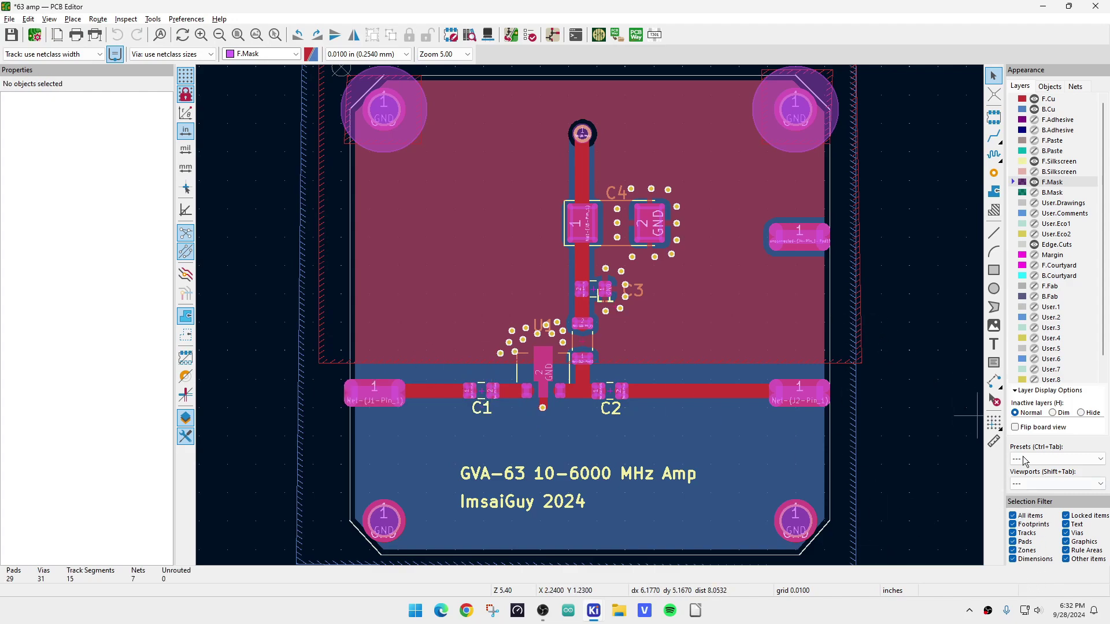
Set the Selection Filter to Tracks only and test it by selecting all tracks.
left_click(1013, 516)
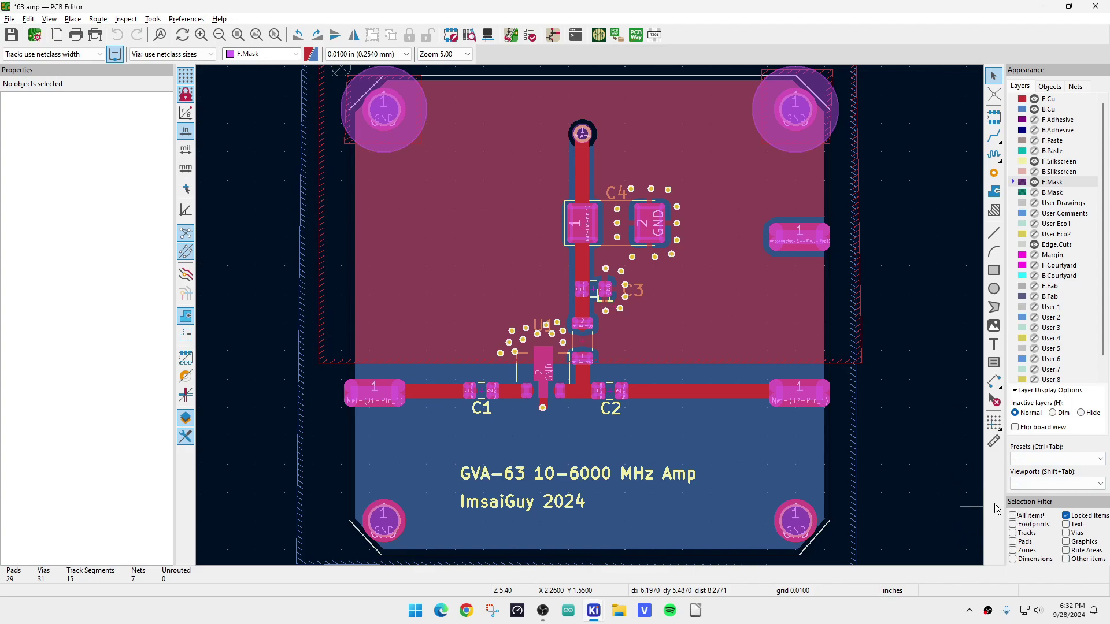
left_click(1013, 533)
key("ctrl+a")
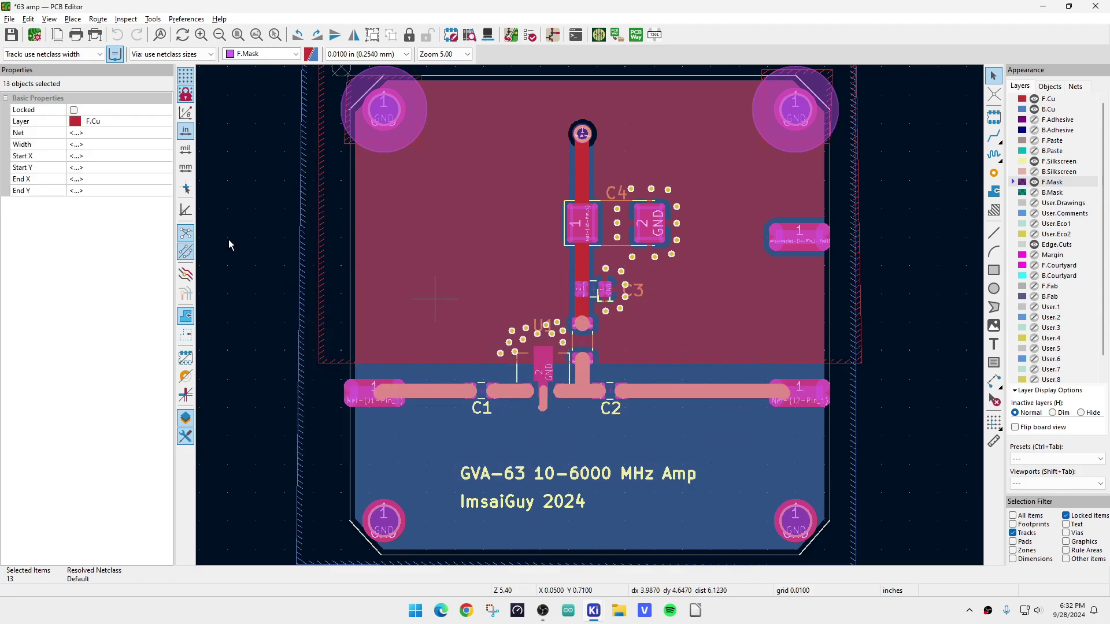
key("Escape")
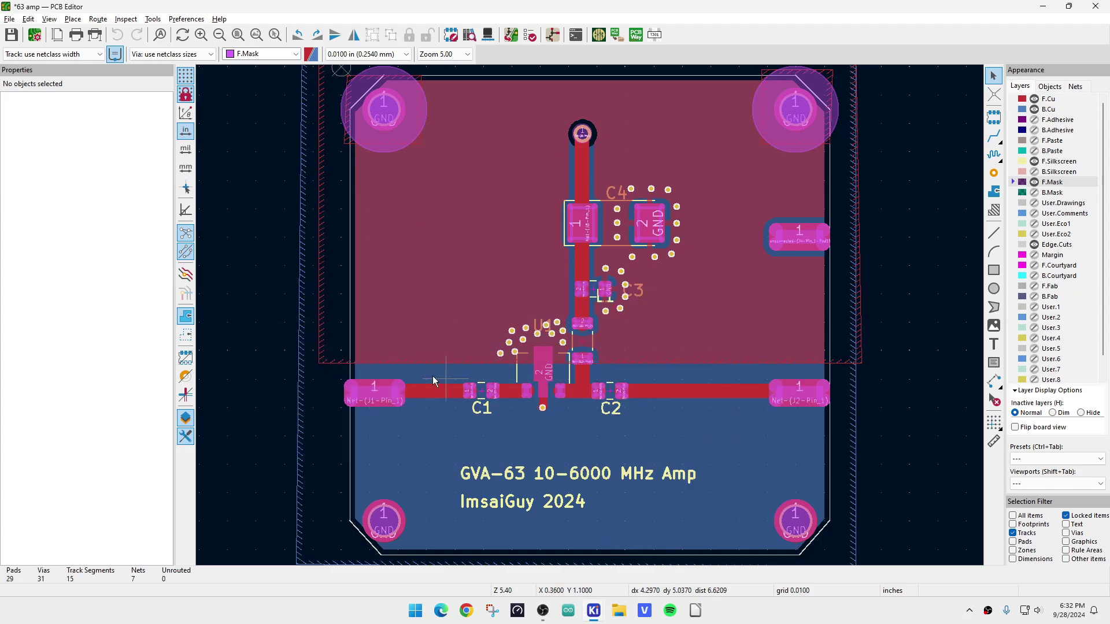
Delete the J1–C1–U1 tracks, the C2–J2 tracks, and the vertical track near C2.
left_click_drag(336, 358, 534, 432)
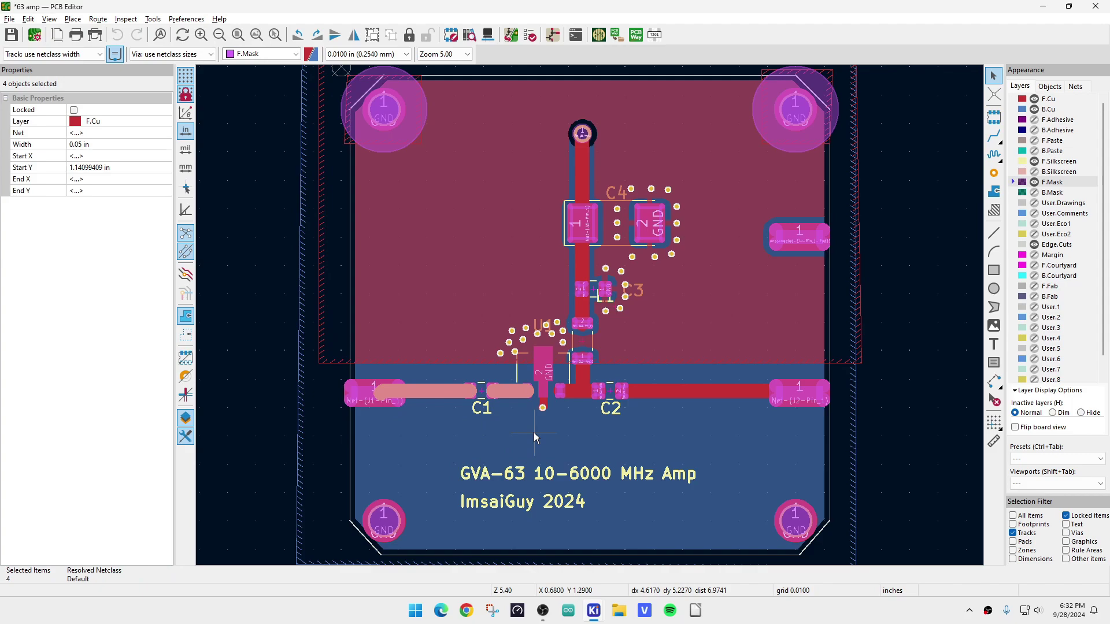
key("Delete")
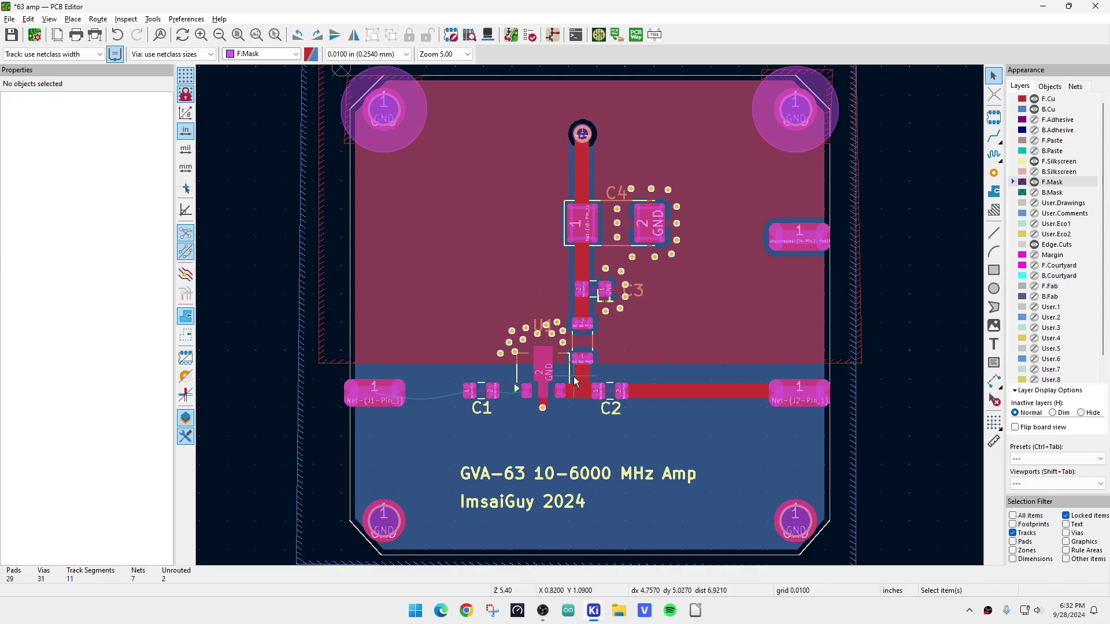
left_click_drag(551, 380, 848, 425)
key("Delete")
left_click(585, 383)
key("Delete")
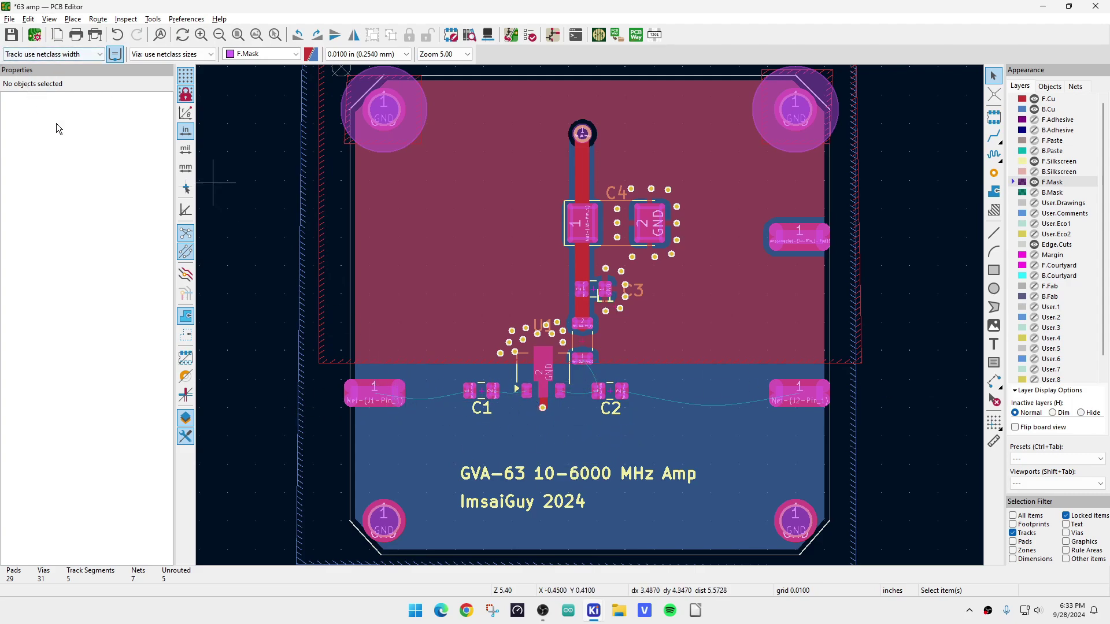
Choose the 0.059 in track width and route J1 to C1 and C2 to J2.
left_click(52, 53)
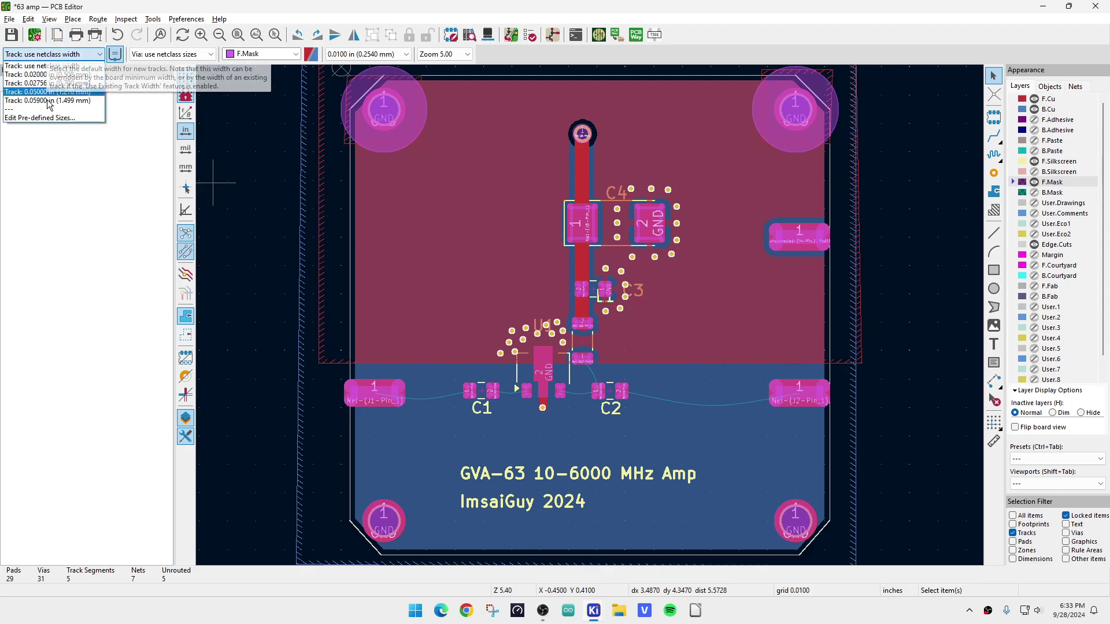
left_click(49, 107)
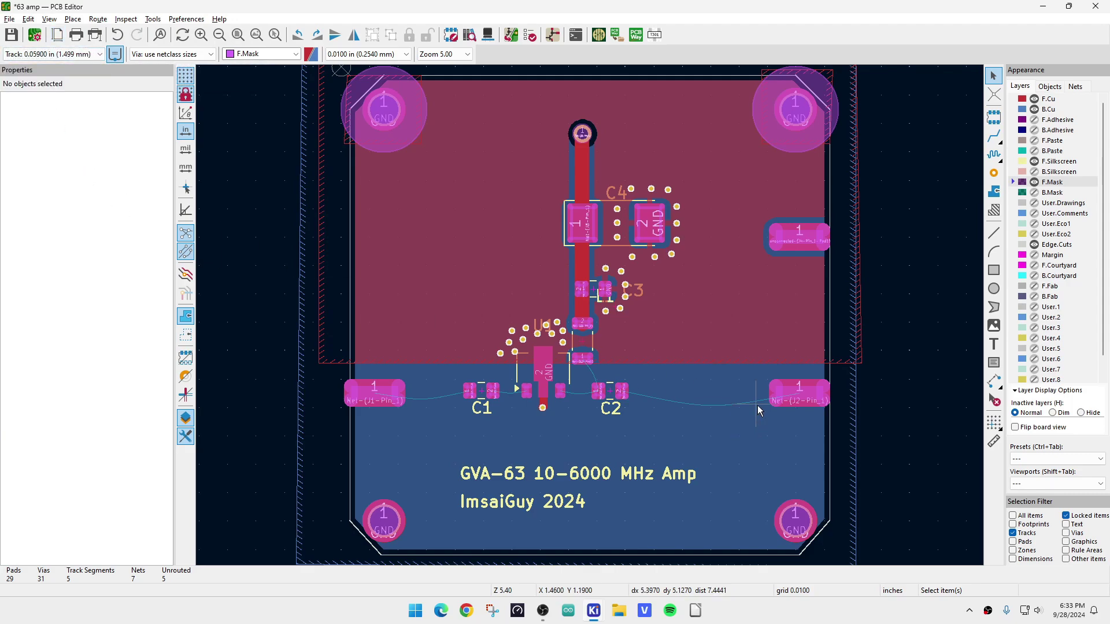
left_click(994, 137)
left_click(472, 389)
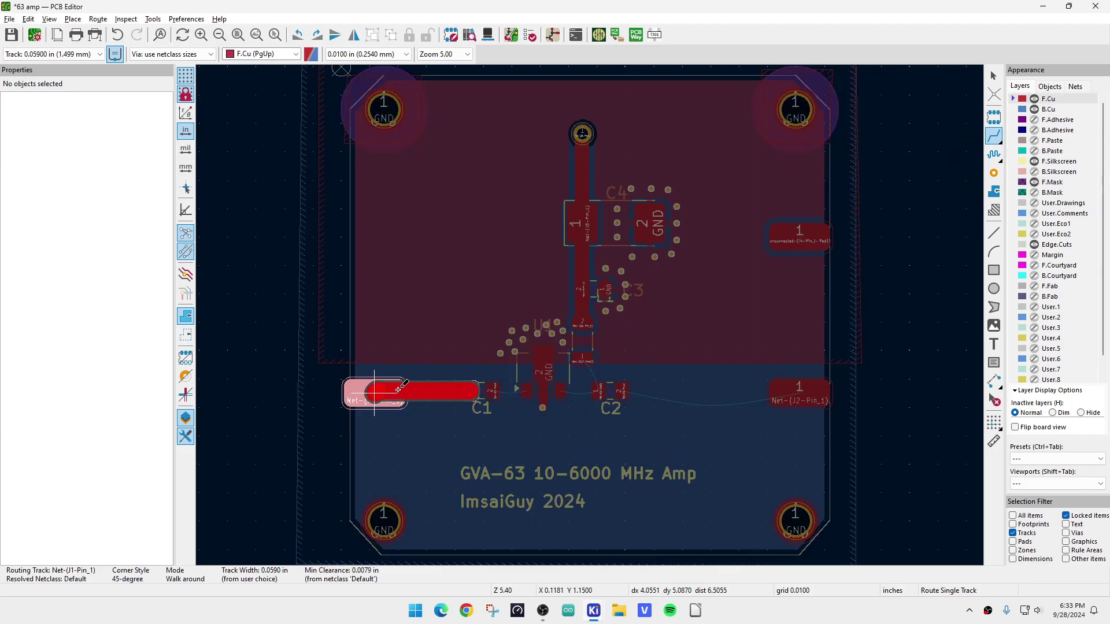
left_click(376, 394)
left_click(621, 392)
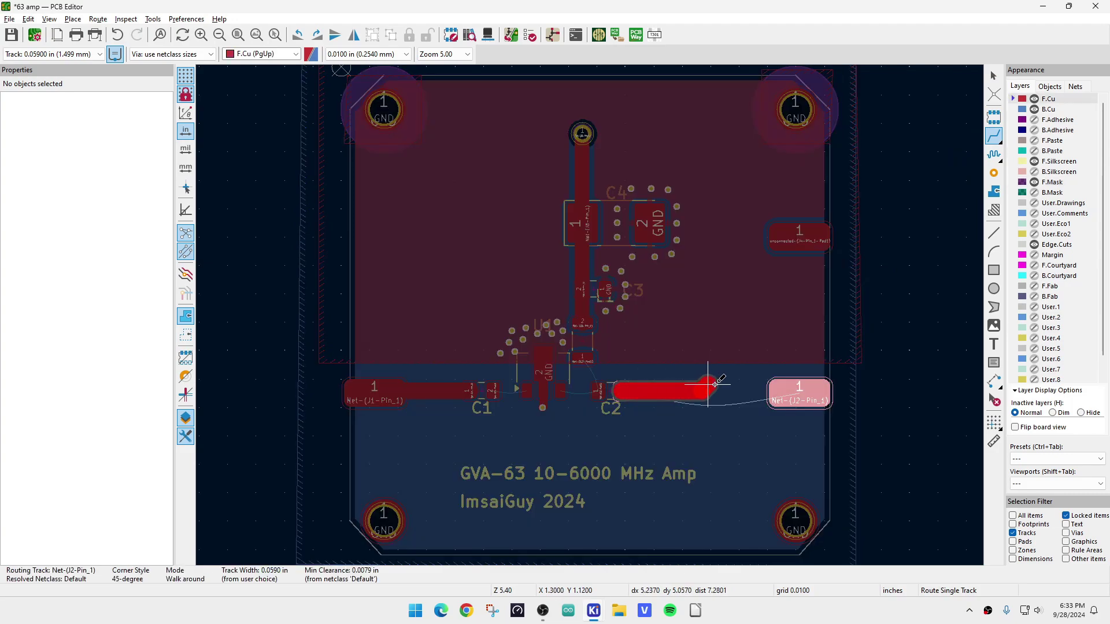
left_click(775, 392)
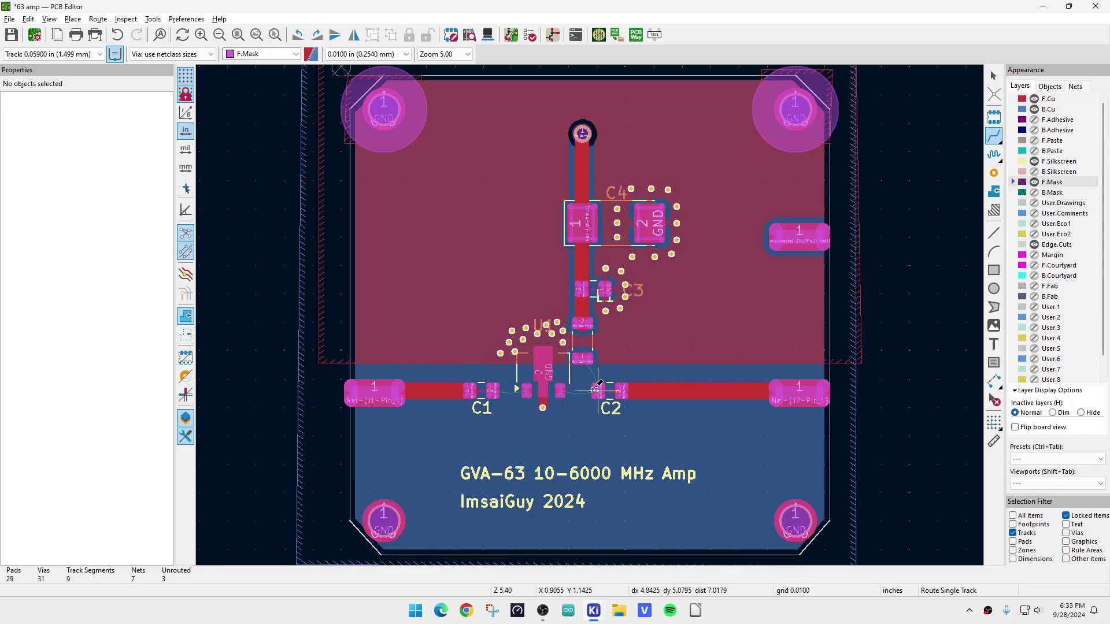
Route U1's output, input and remaining pad connections to complete the signal row.
left_click(562, 391)
left_click(598, 391)
left_click(526, 391)
left_click(492, 391)
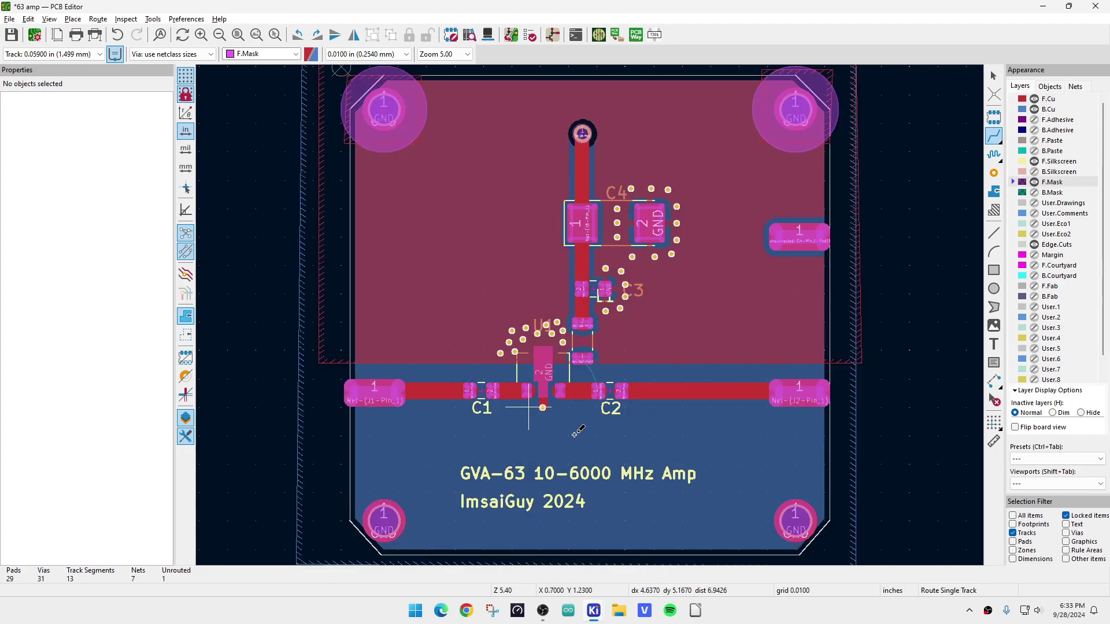
left_click(582, 357)
left_click(582, 390)
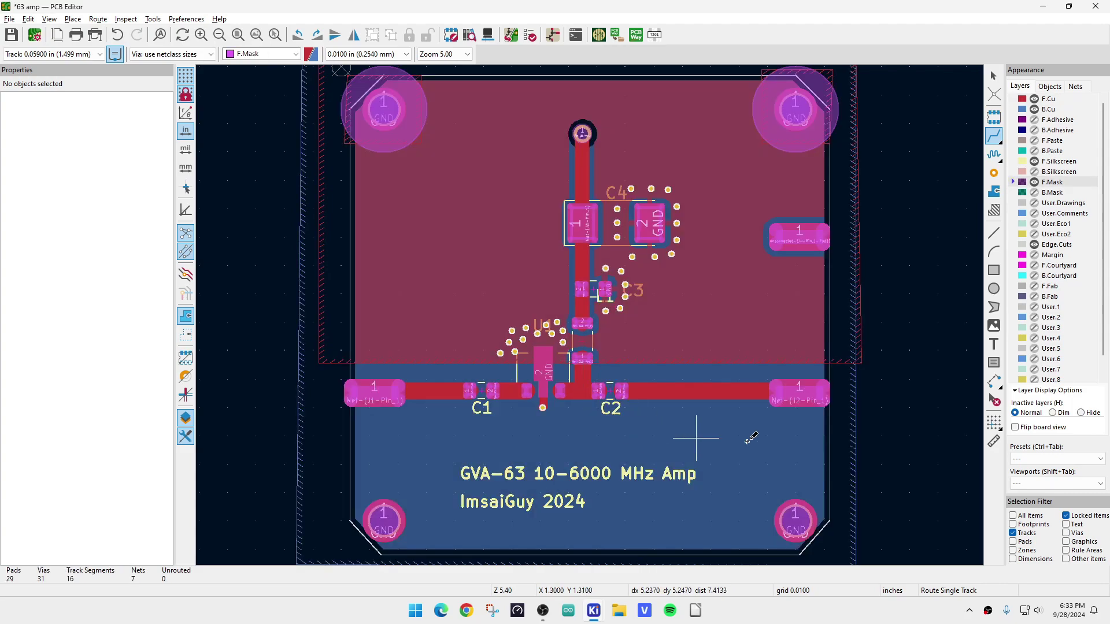